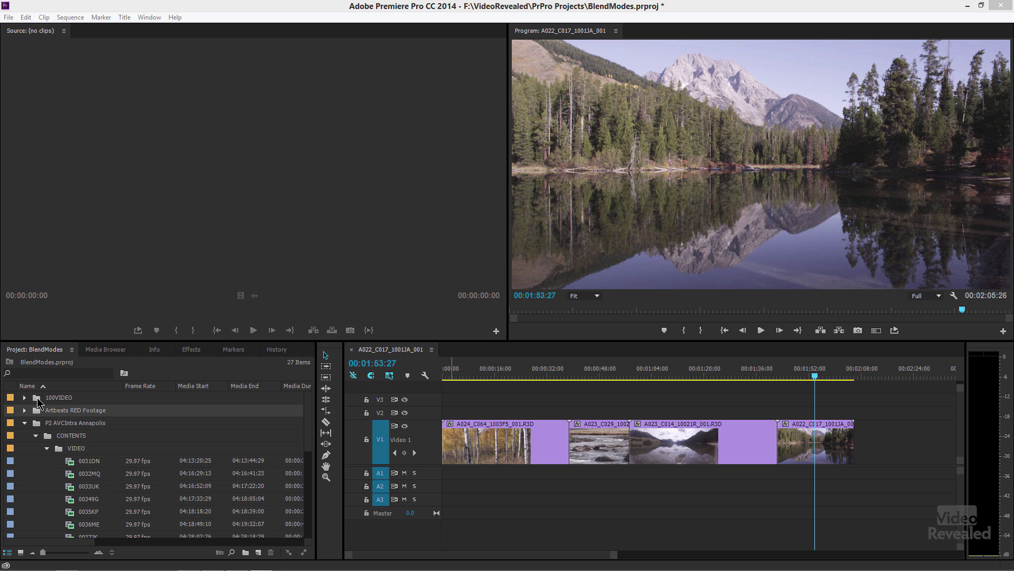
Open and close the 100VIDEO and VIDEO bins as floating windows
double_click(38, 402)
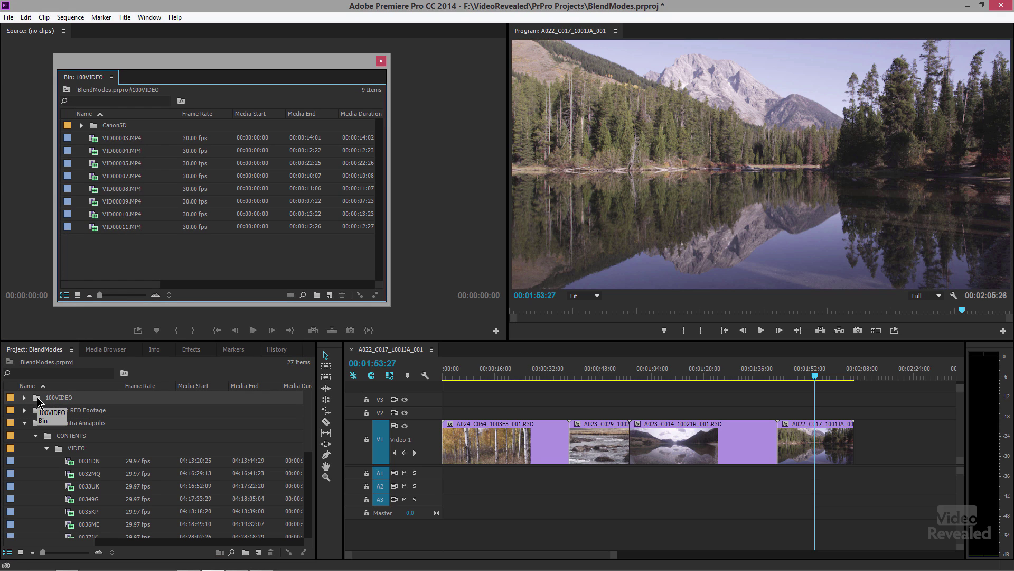
left_click_drag(282, 77, 313, 80)
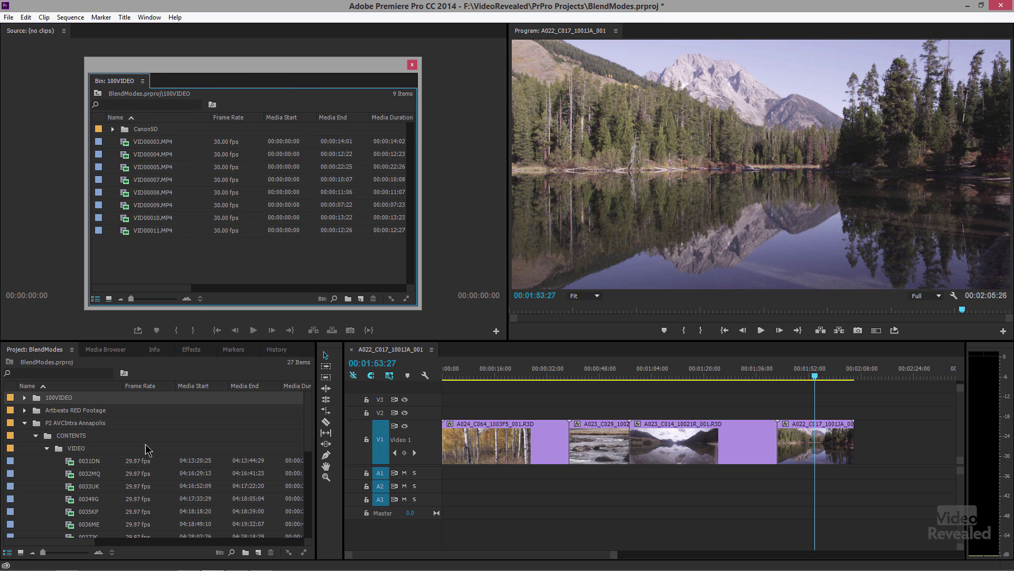
left_click(413, 65)
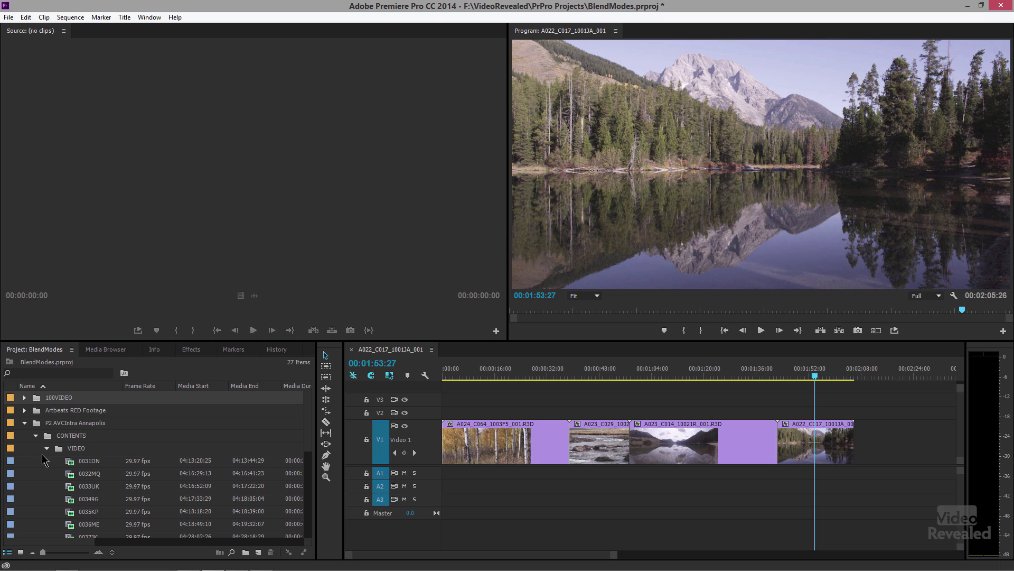
double_click(71, 447)
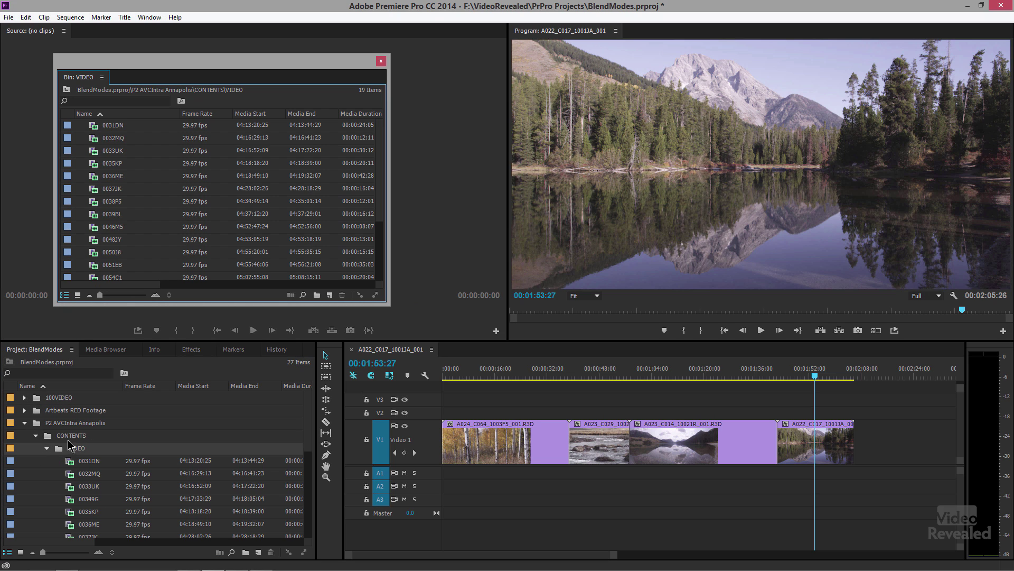
left_click(380, 61)
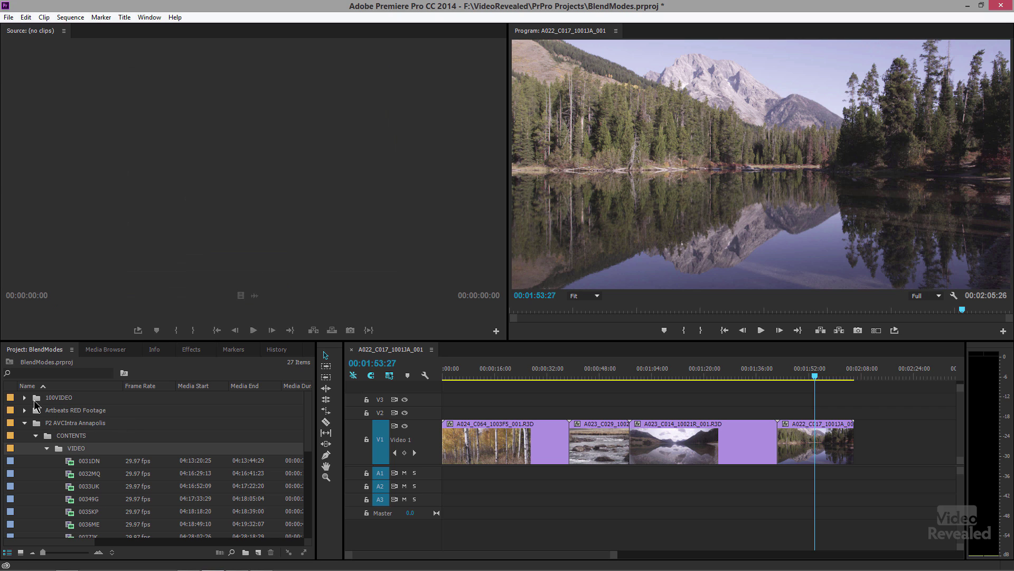
Reopen the 100VIDEO bin as a floating window and move it to the right of the screen
double_click(38, 401)
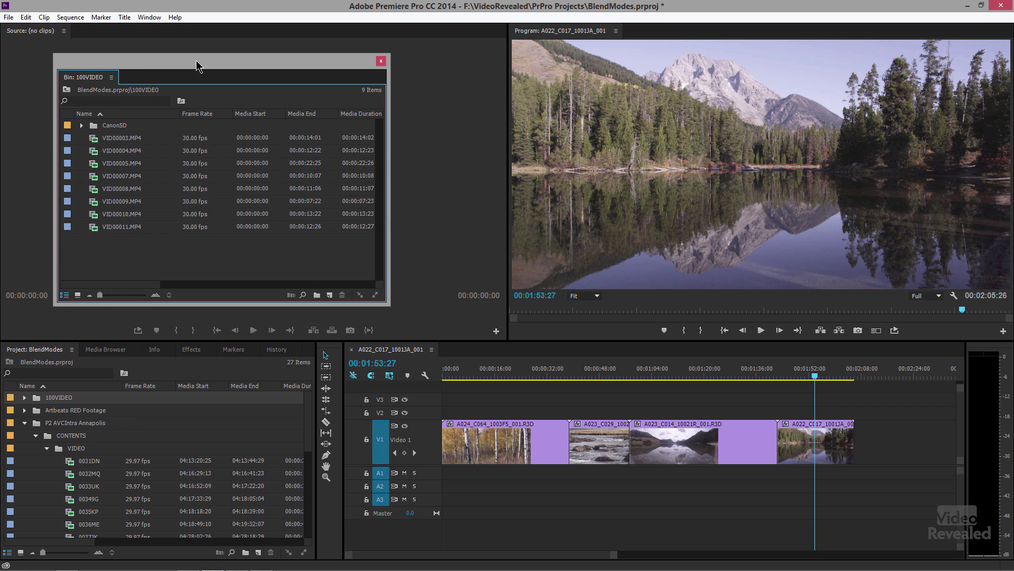
left_click_drag(197, 64, 339, 101)
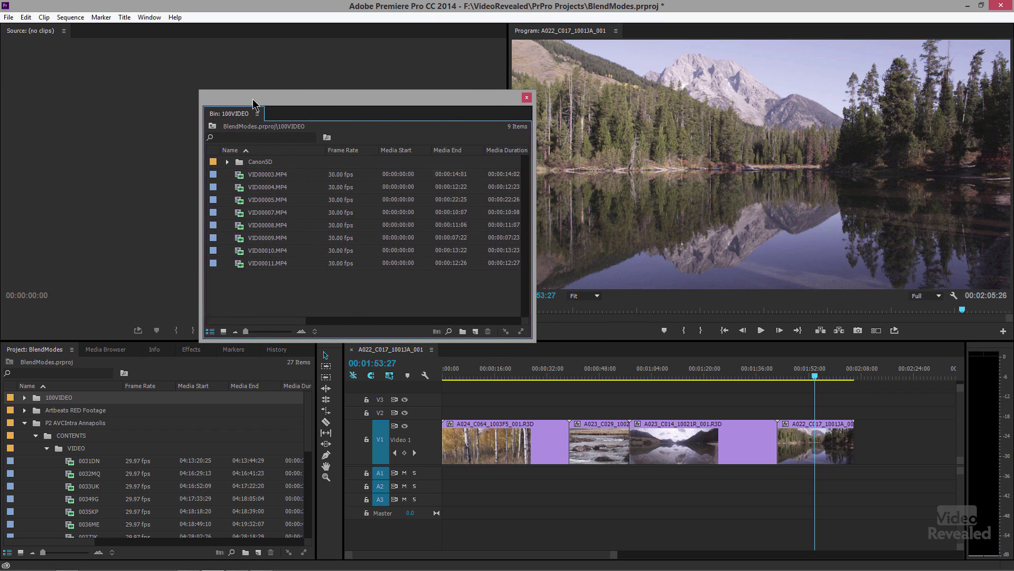
left_click_drag(229, 101, 525, 106)
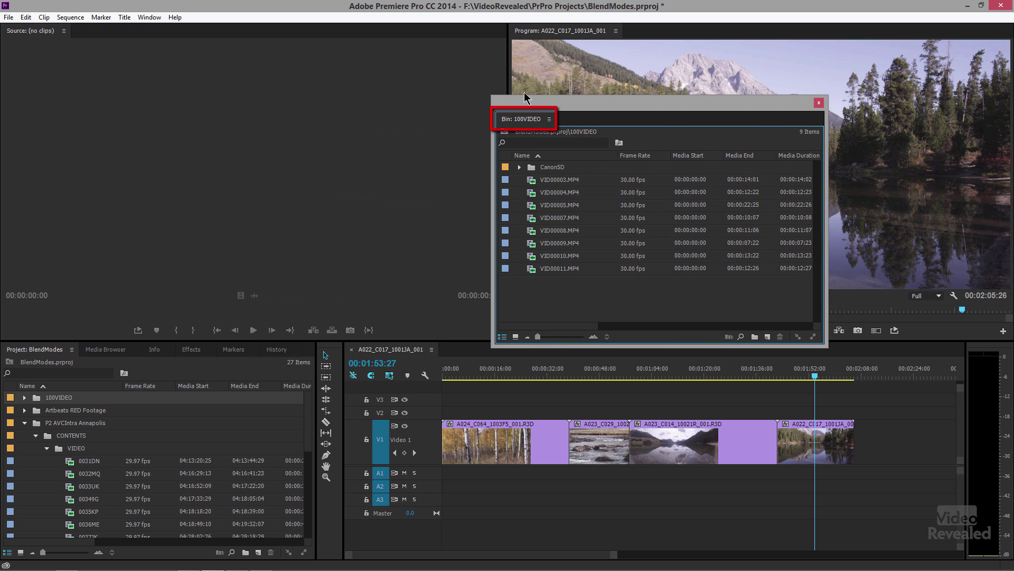
Dock the 100VIDEO bin as a tab beside Source, widen it, and show its clips as thumbnails
left_click_drag(530, 122, 109, 117)
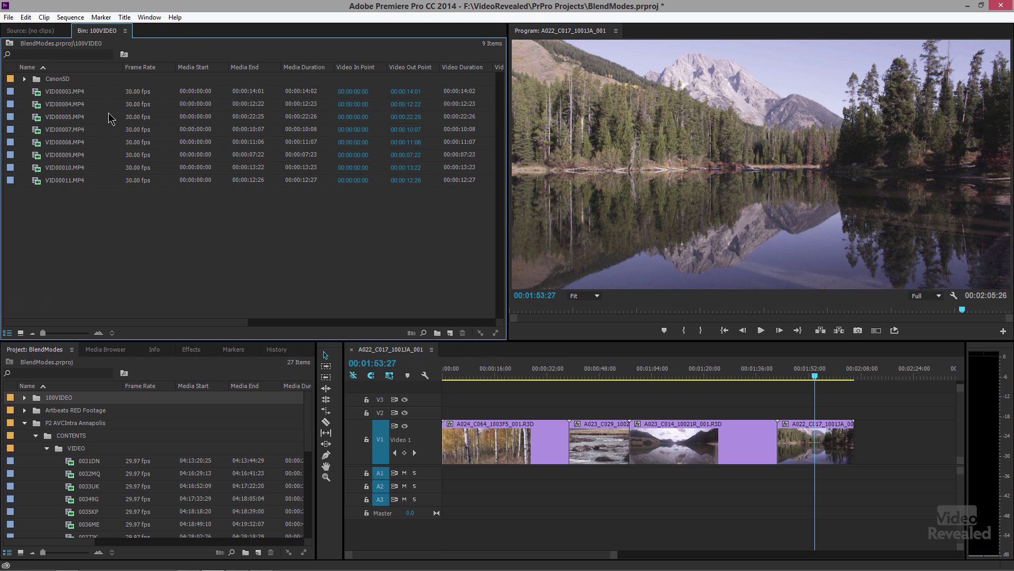
left_click_drag(94, 37, 159, 70)
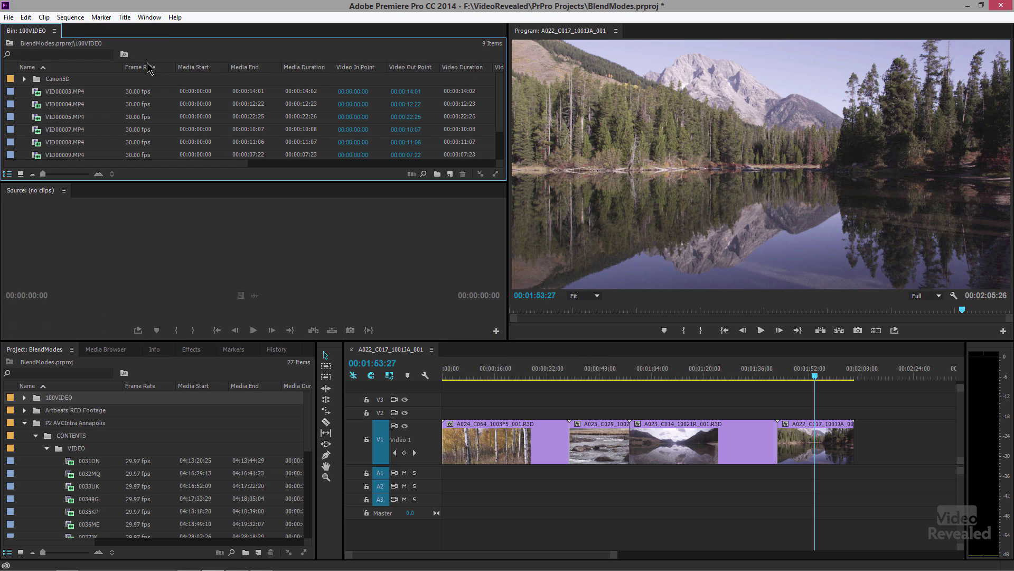
left_click_drag(50, 34, 491, 239)
left_click_drag(277, 32, 196, 141)
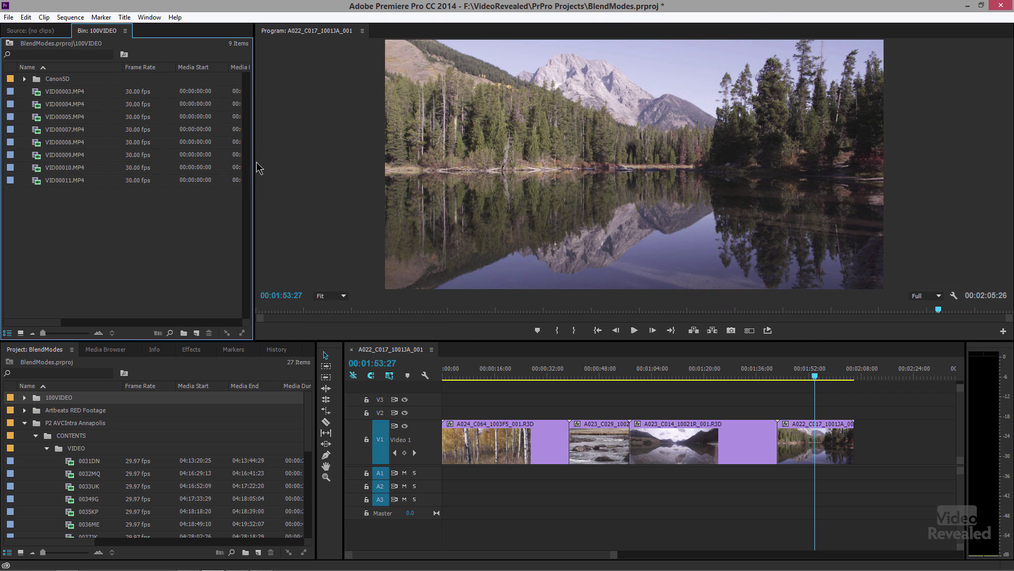
left_click_drag(259, 162, 520, 162)
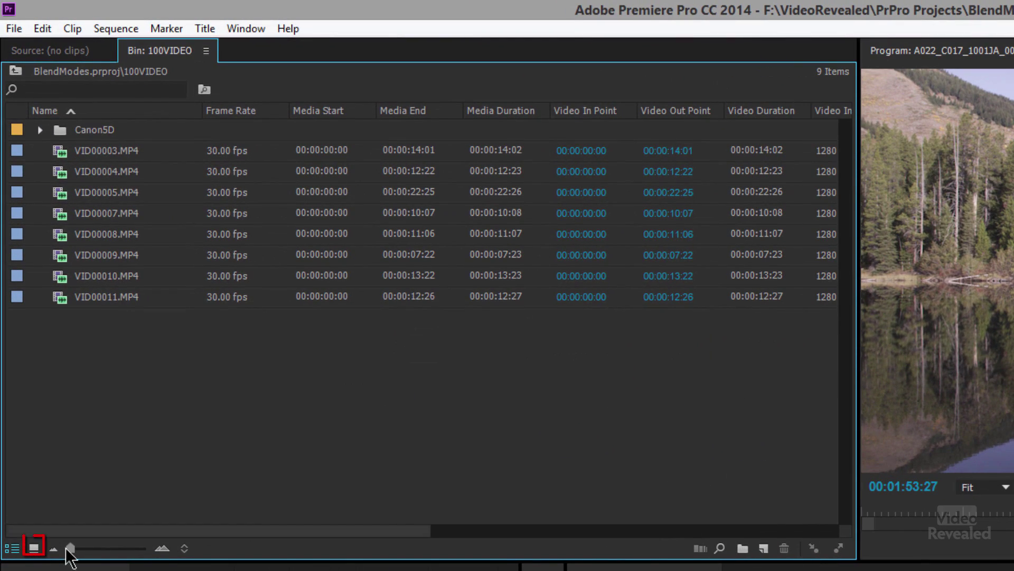
left_click(33, 549)
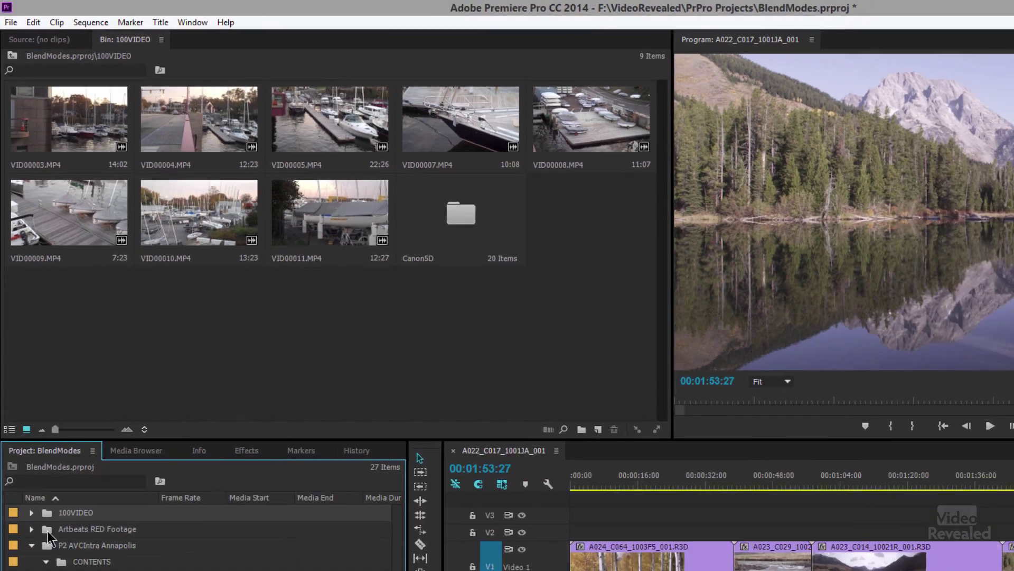
Dock the Artbeats RED Footage bin as a tab in Icon View
double_click(37, 410)
left_click_drag(113, 91, 154, 42)
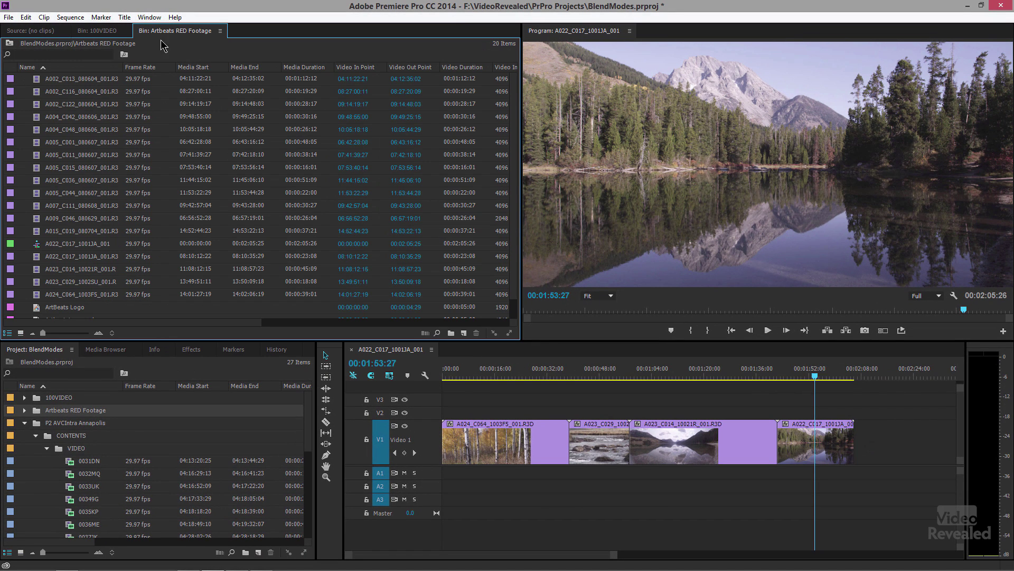
left_click(20, 333)
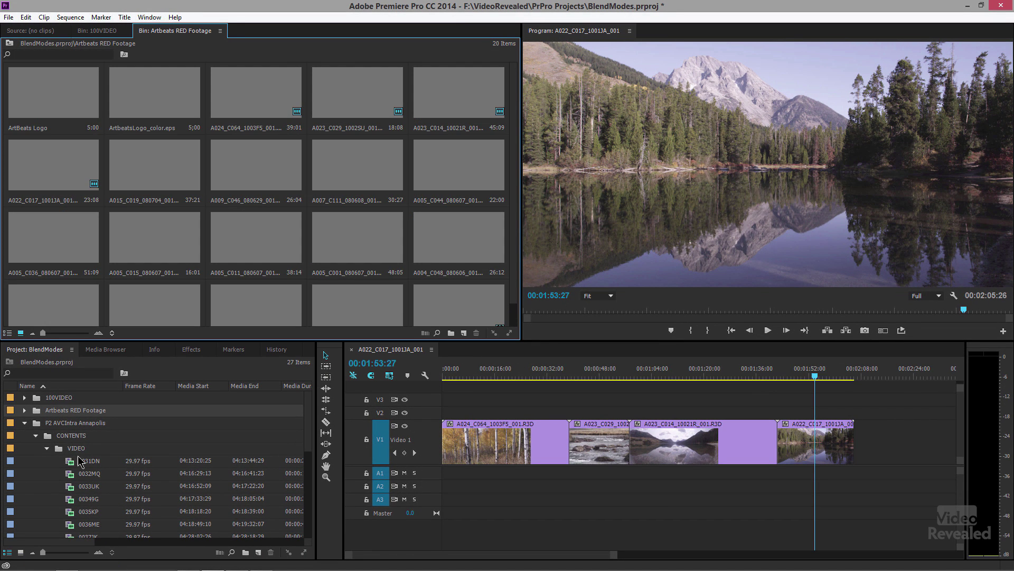
Dock the VIDEO bin as a tab in Icon View, then return to the 100VIDEO tab
double_click(64, 449)
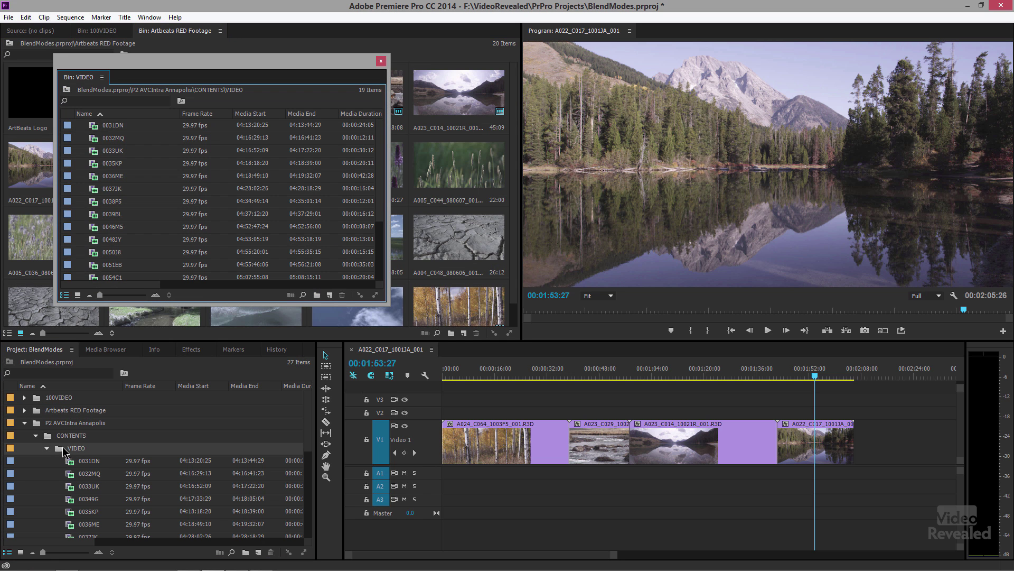
left_click_drag(89, 79, 168, 169)
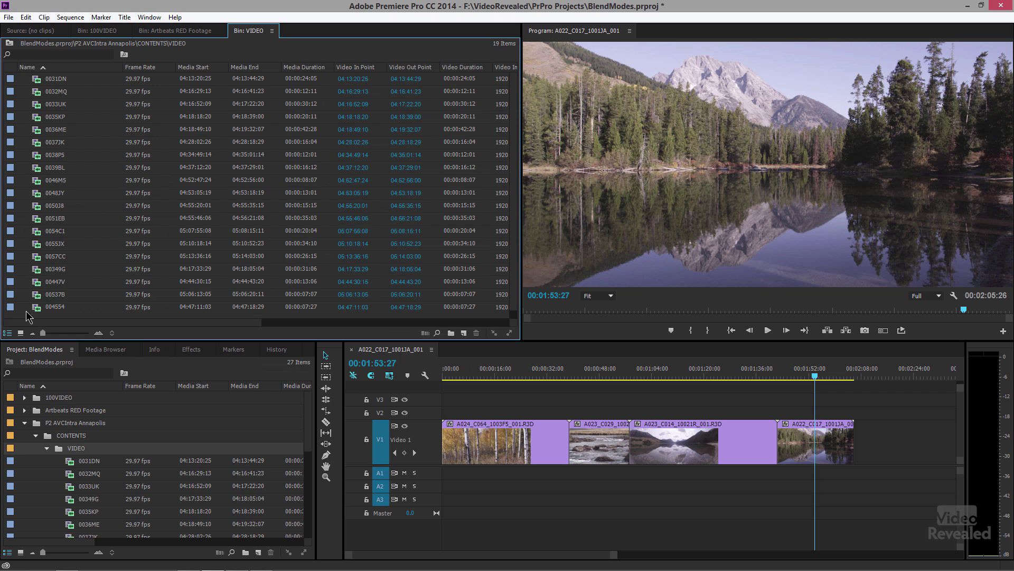
left_click(20, 332)
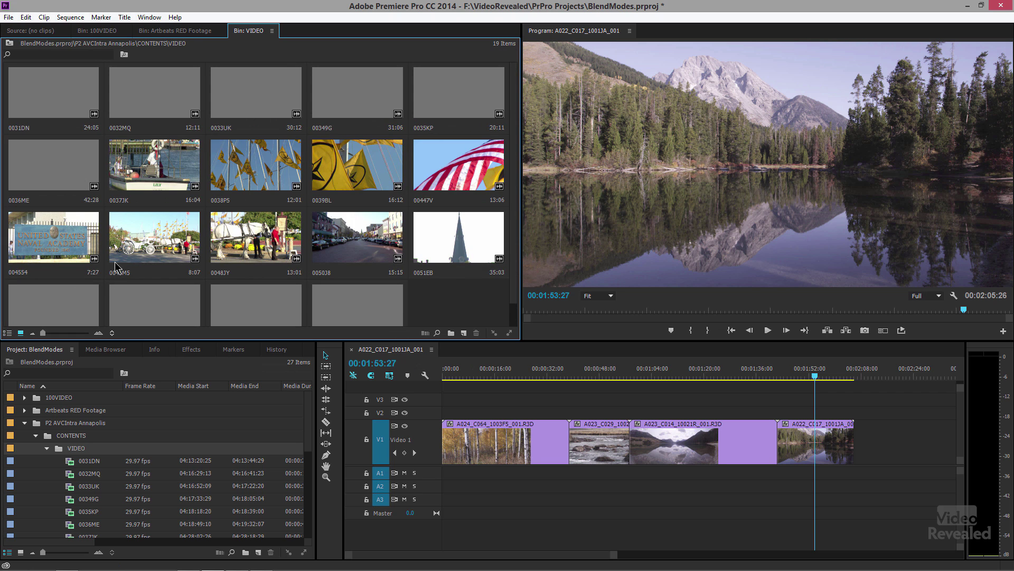
left_click(106, 33)
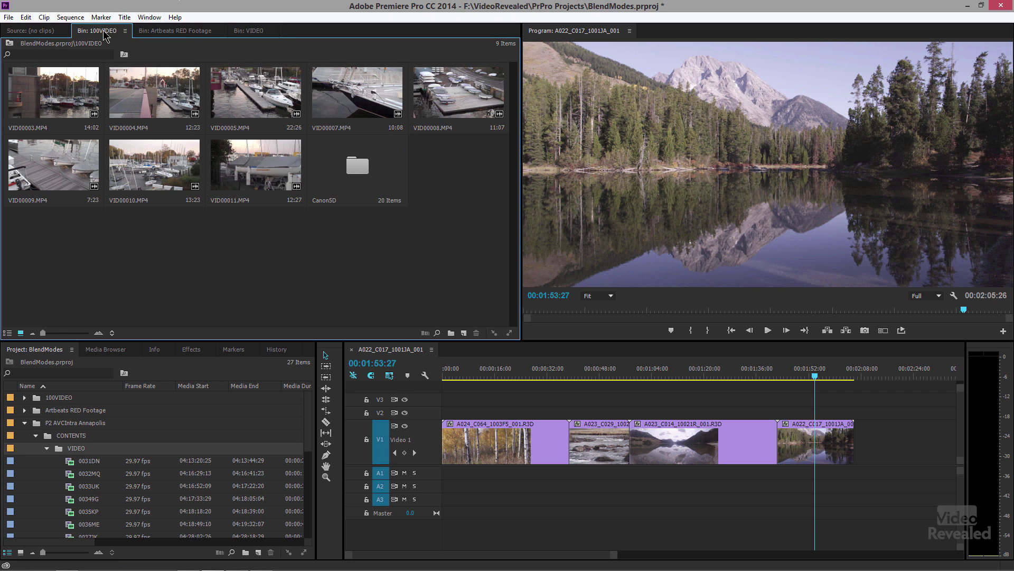
Cycle through the Artbeats RED Footage, VIDEO and 100VIDEO bin tabs, ending on VIDEO
left_click(163, 33)
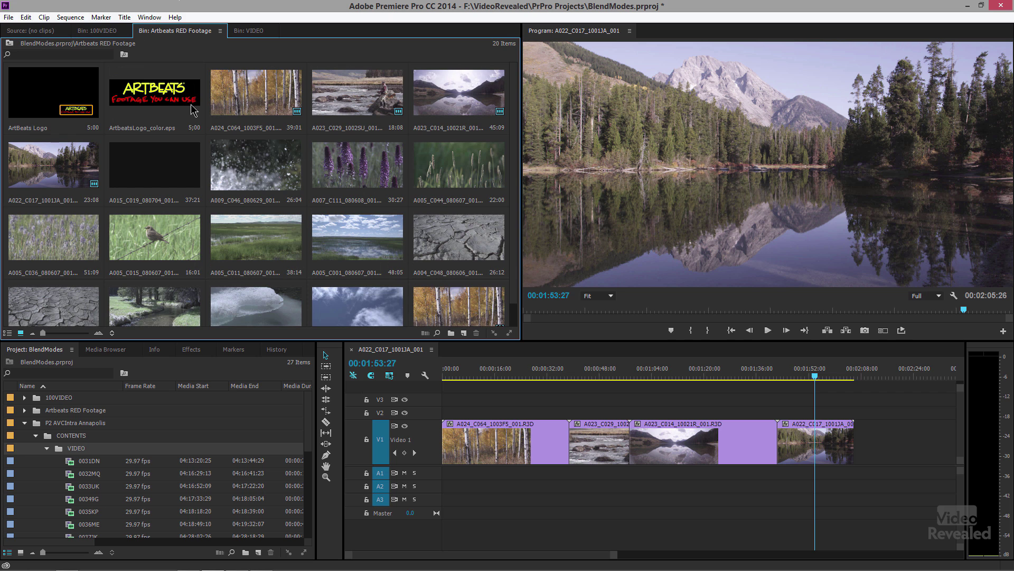
left_click(249, 32)
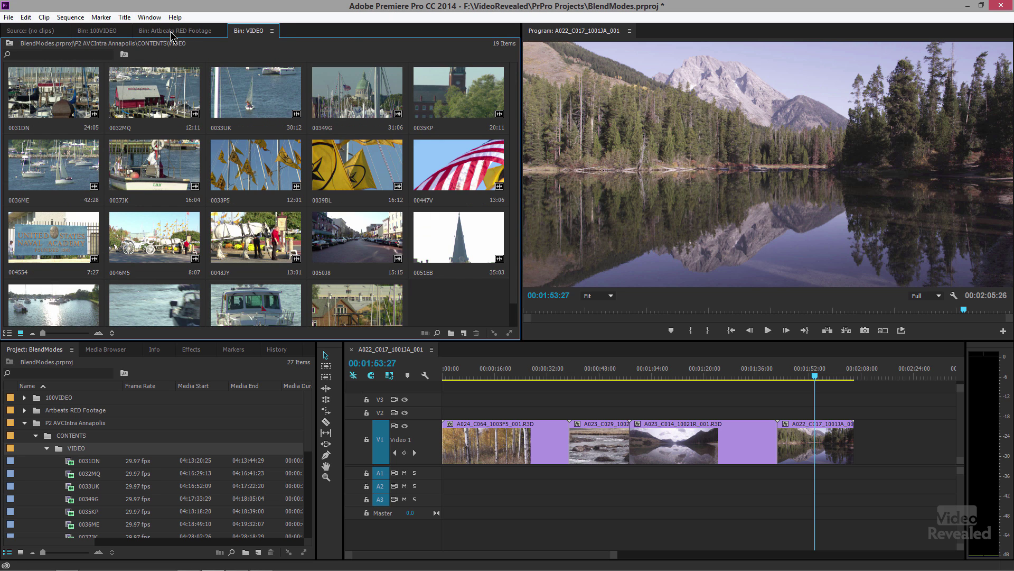
left_click(160, 33)
left_click(110, 32)
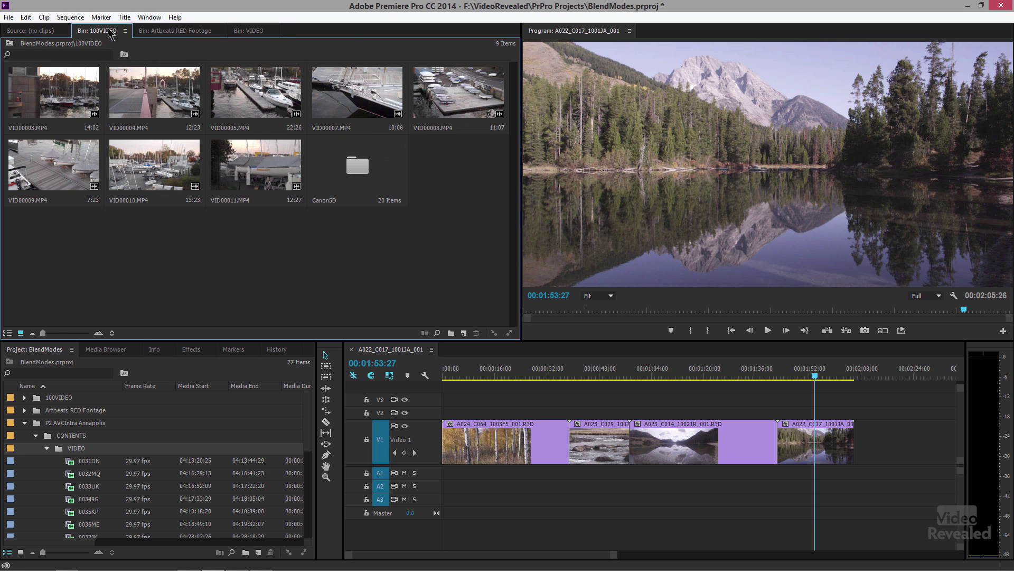
left_click(261, 36)
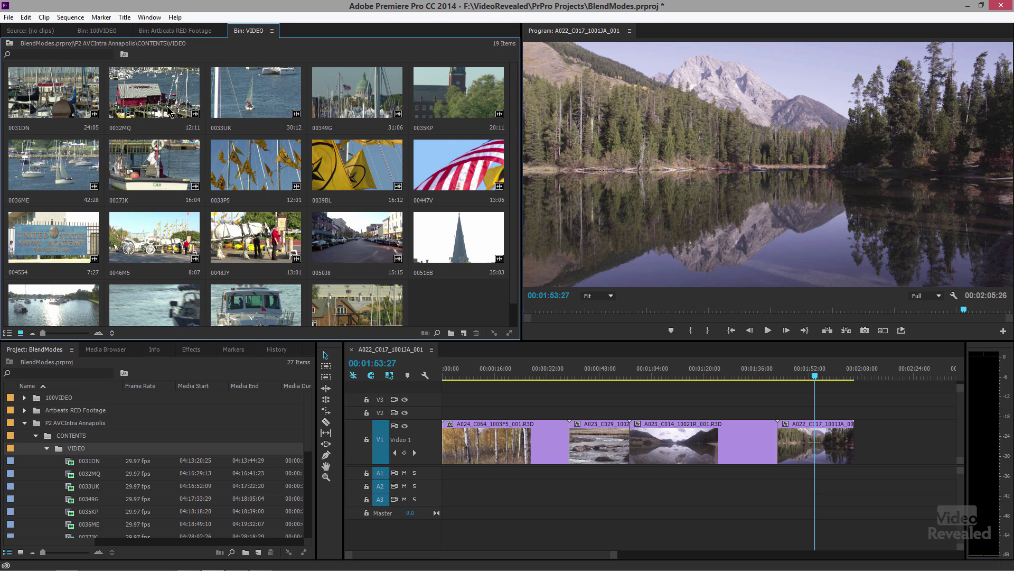
Preview clip 0037JK, then load clip 0038P5 into the Source monitor
left_click(158, 172)
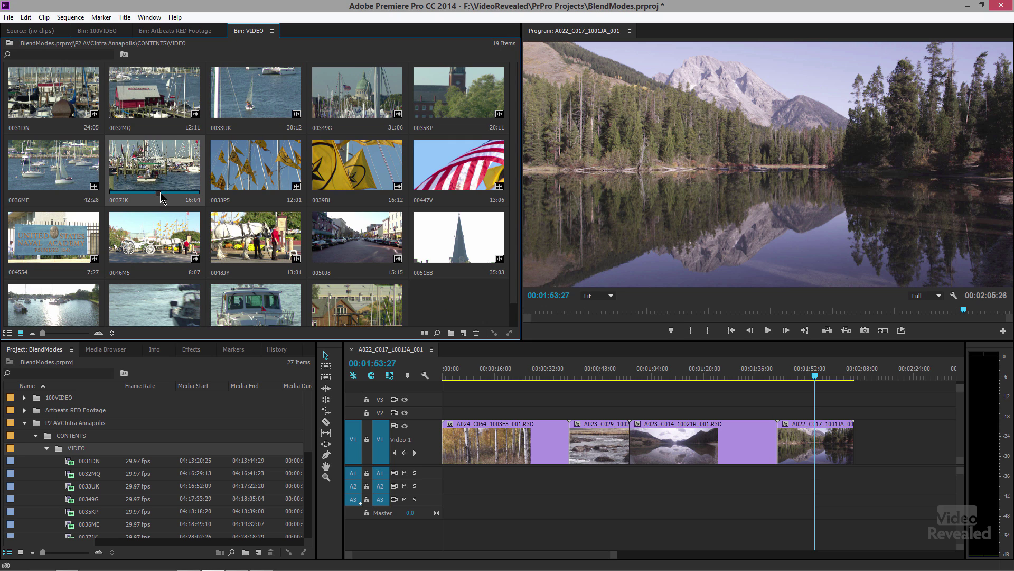
key("space")
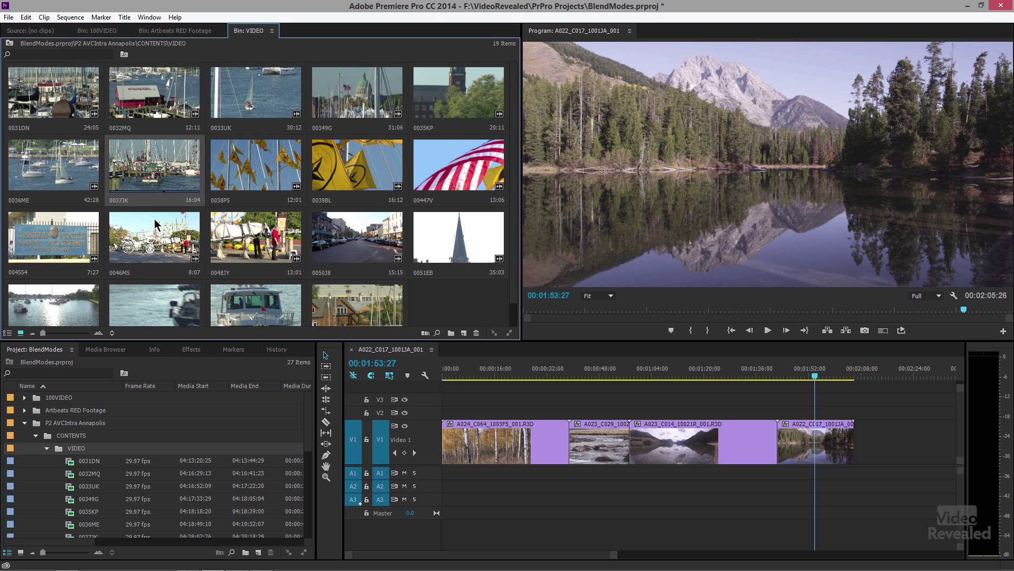
left_click(236, 170)
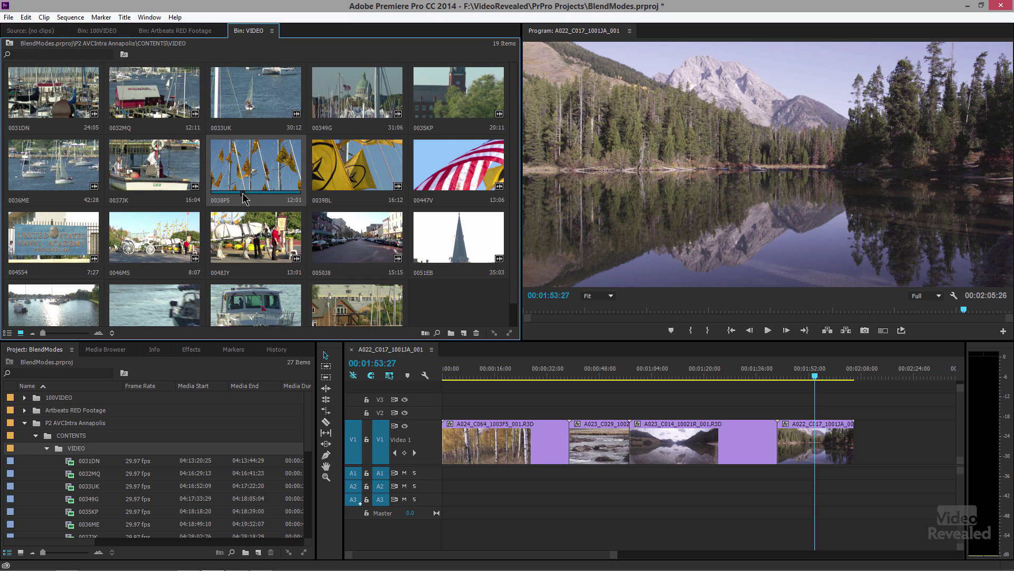
double_click(254, 166)
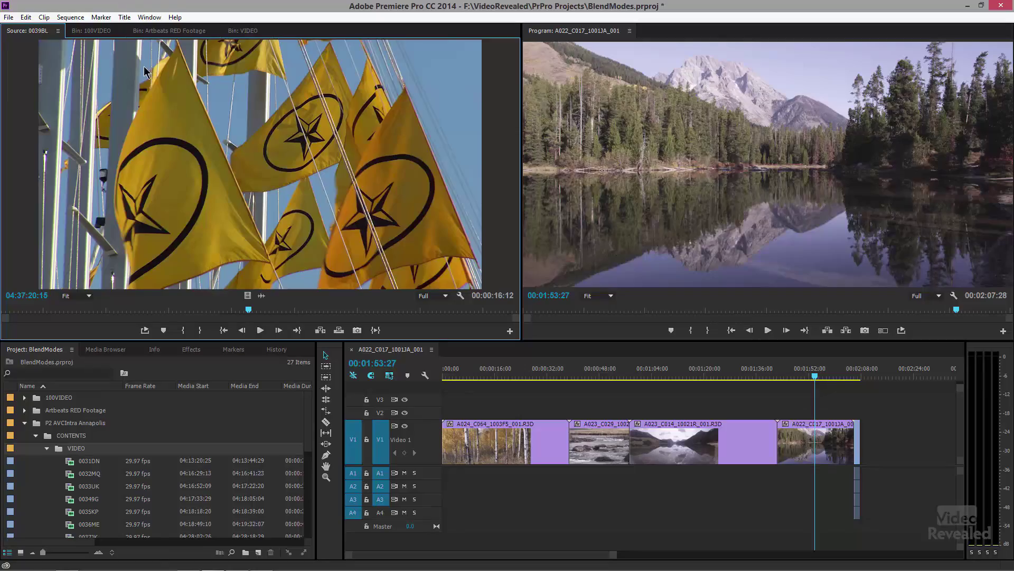
Add VID00004.MP4 to the sequence end (now 00:02:20:20), then load VID00011.MP4 into Source
left_click(92, 31)
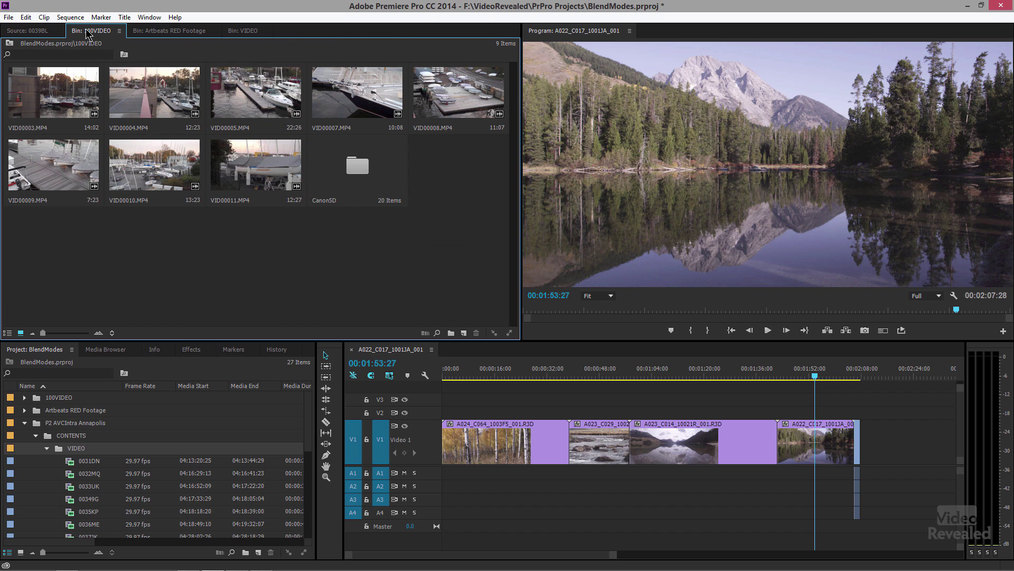
double_click(156, 102)
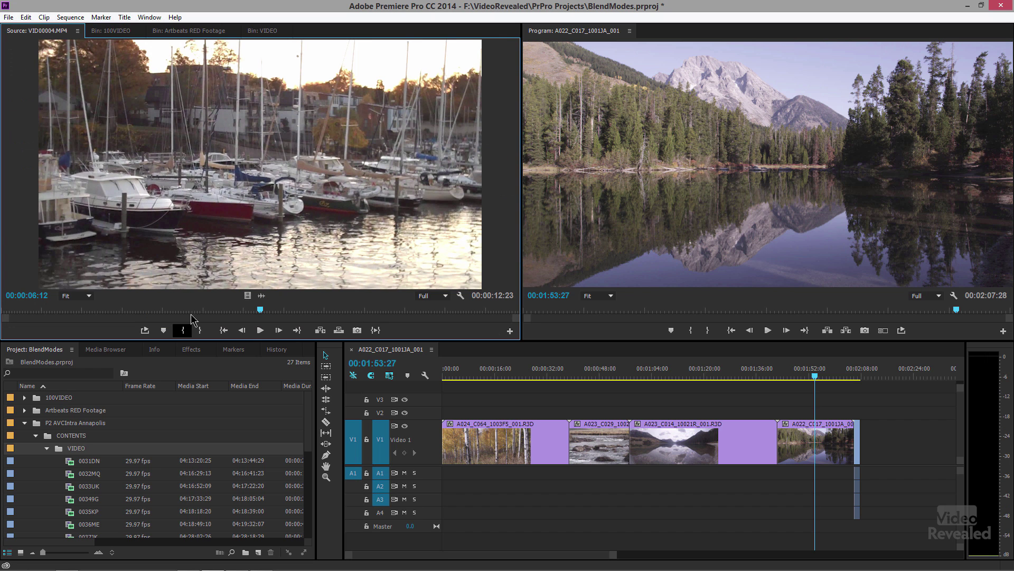
left_click_drag(275, 204, 879, 443)
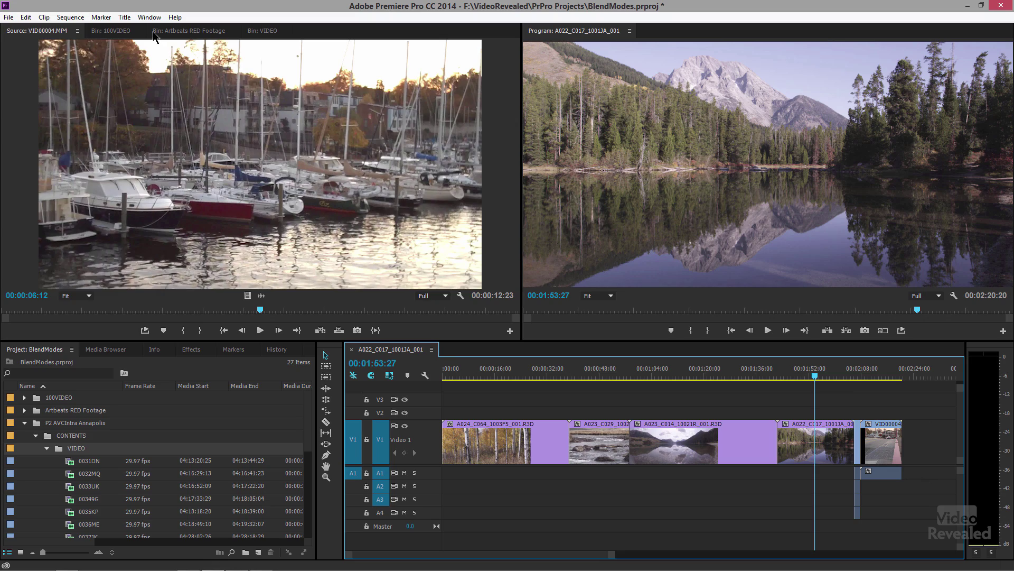
left_click(111, 31)
double_click(246, 184)
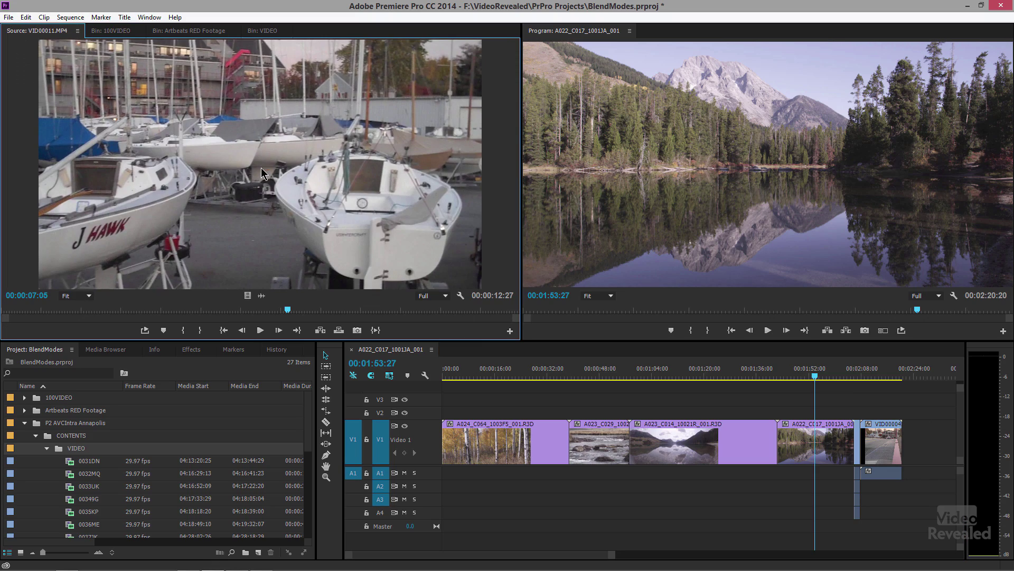